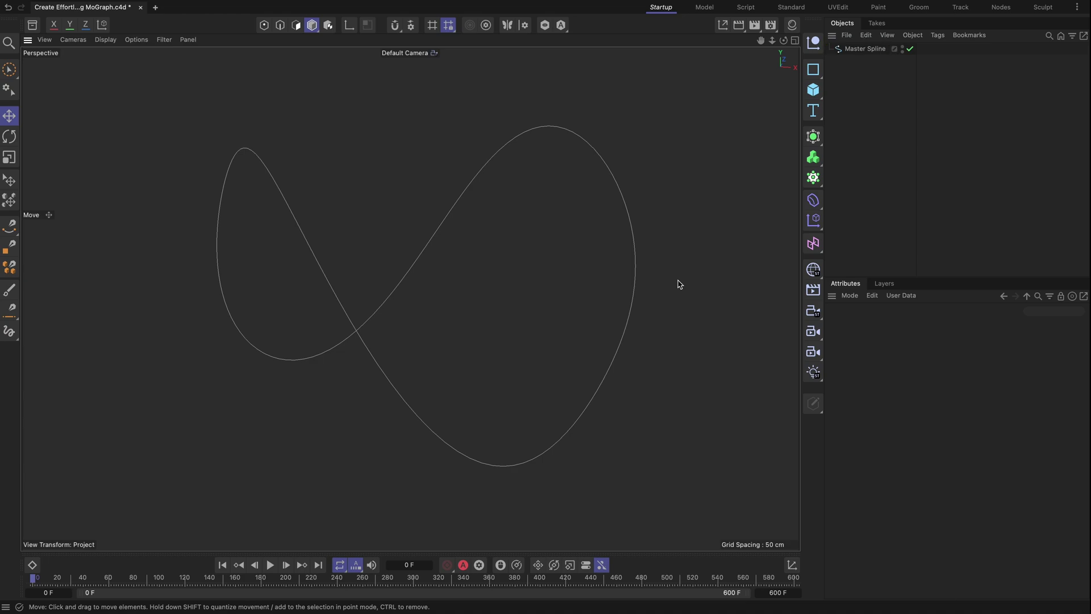
# Step: Select the figure-eight Master Spline and add a Sweep generator
pyautogui.click(855, 49)
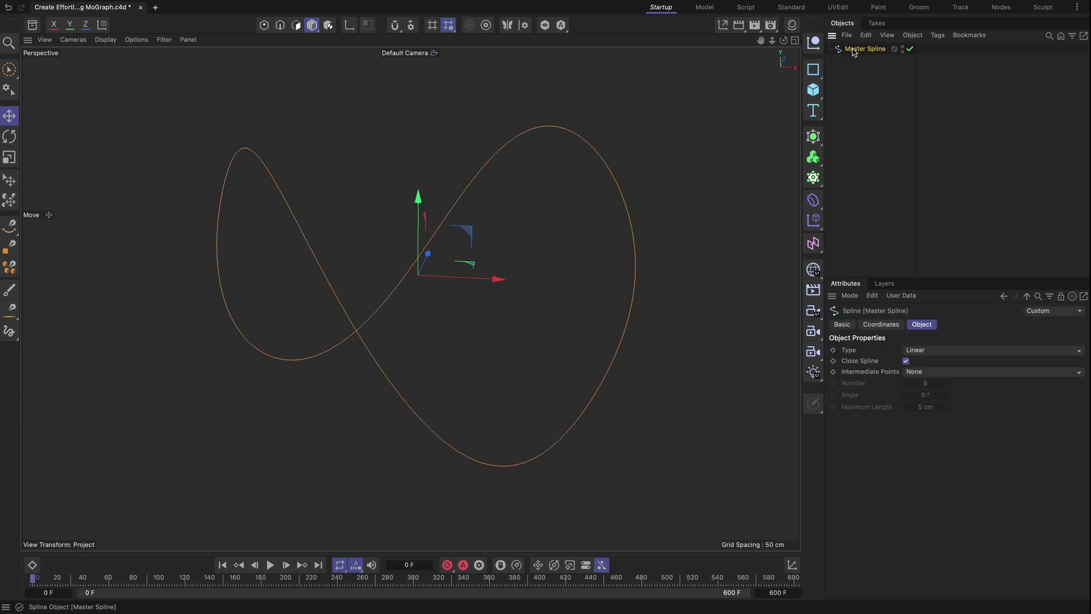
pyautogui.click(264, 25)
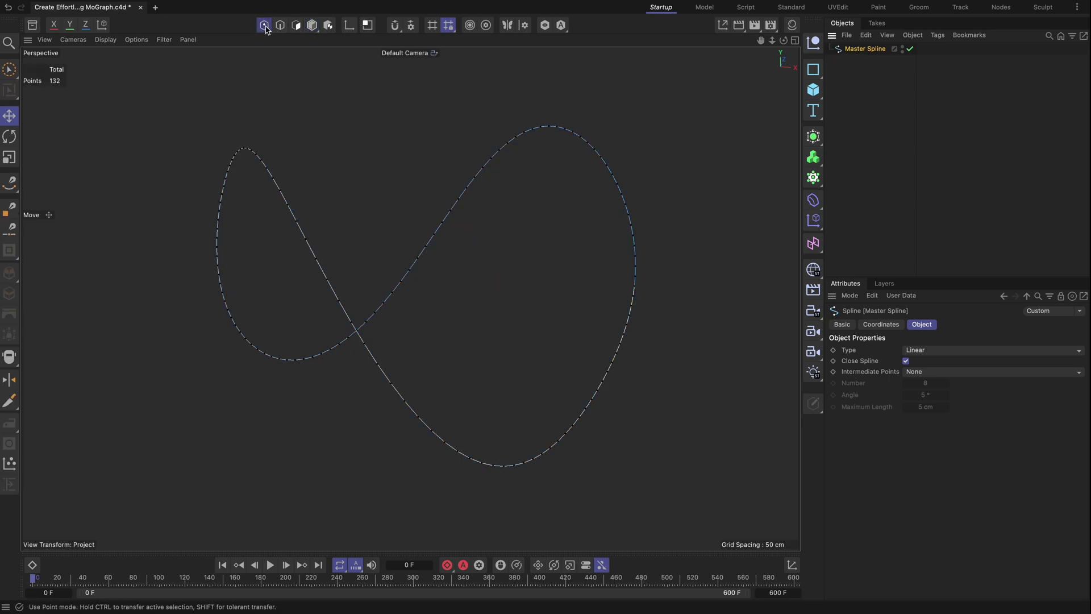
pyautogui.moveTo(425, 261)
pyautogui.keyDown('alt'); pyautogui.mouseDown()
pyautogui.moveTo(556, 295)
pyautogui.moveTo(359, 281)
pyautogui.moveTo(547, 293)
pyautogui.moveTo(376, 285)
pyautogui.moveTo(443, 281)
pyautogui.mouseUp(); pyautogui.keyUp('alt')
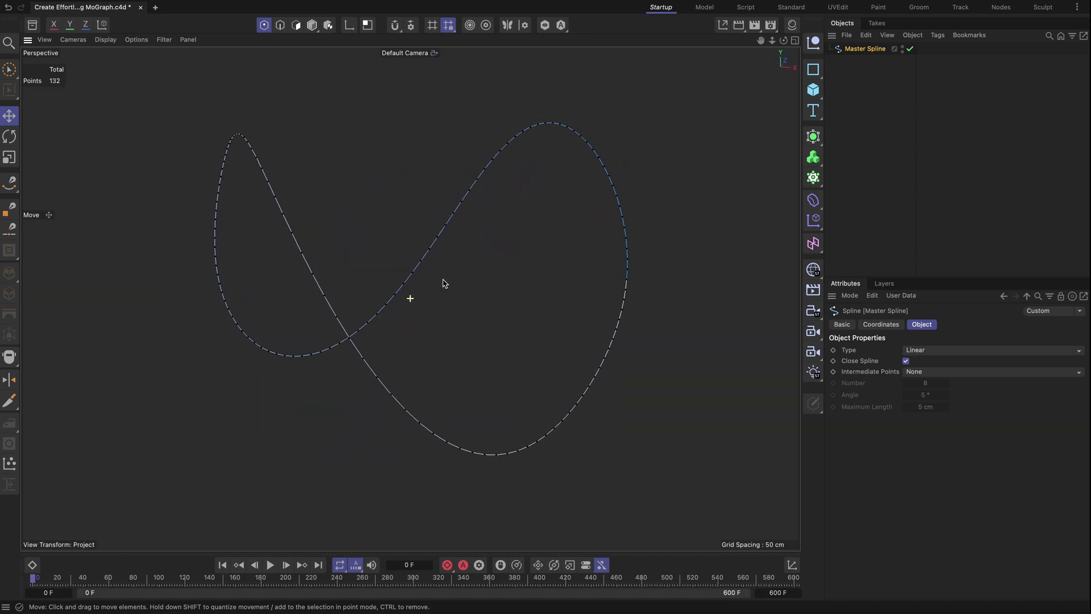
pyautogui.click(814, 136)
pyautogui.click(950, 200)
# Step: Give the Sweep a 40 cm radius Circle profile, then add a Cloner
pyautogui.click(814, 200)
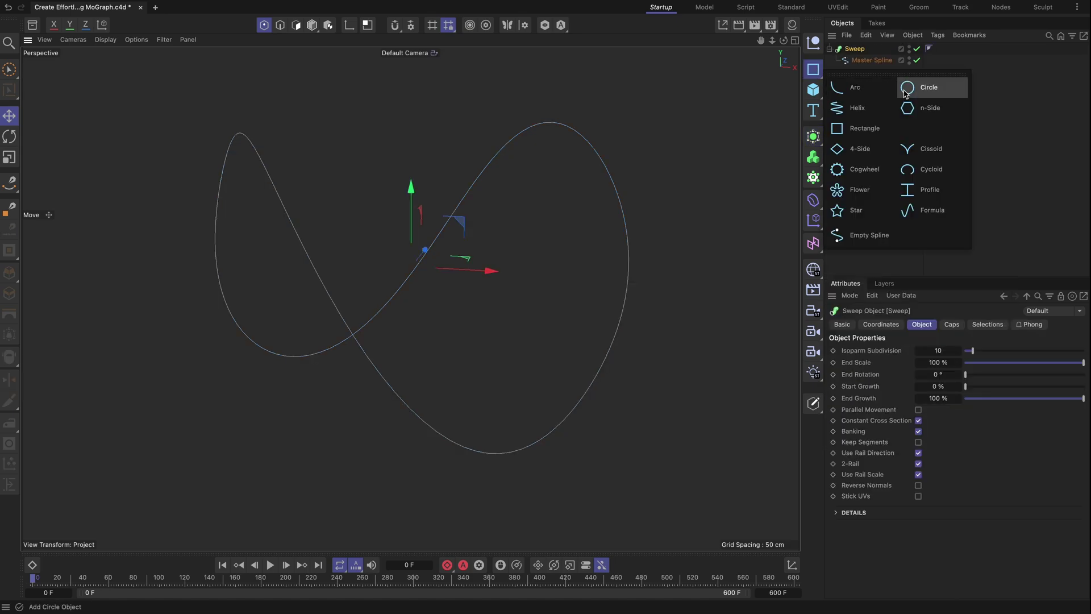
pyautogui.click(928, 88)
pyautogui.doubleClick(927, 372)
pyautogui.write('40')
pyautogui.press('Return')
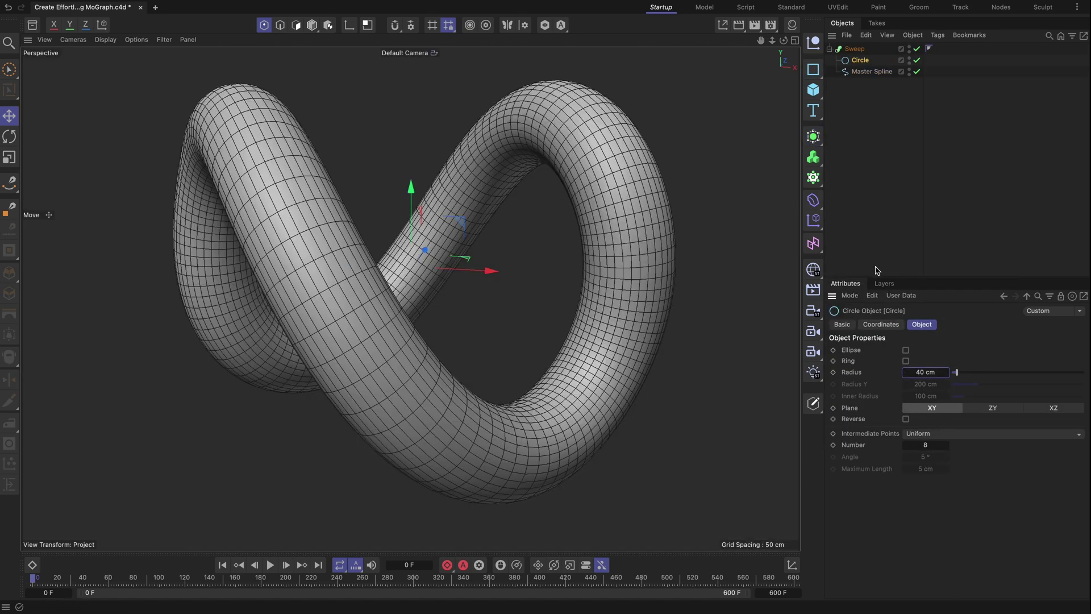
pyautogui.click(813, 177)
# Step: Add a Cube under the Cloner and size it 12 cm on X, Y and Z
pyautogui.click(814, 90)
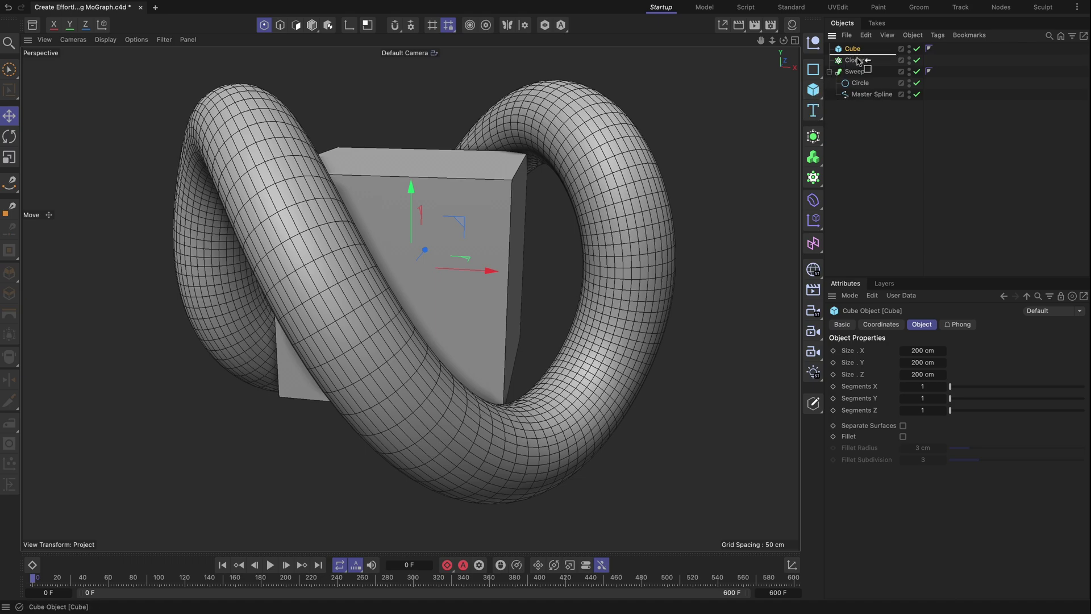
pyautogui.moveTo(854, 48); pyautogui.dragTo(862, 61)
pyautogui.doubleClick(923, 350)
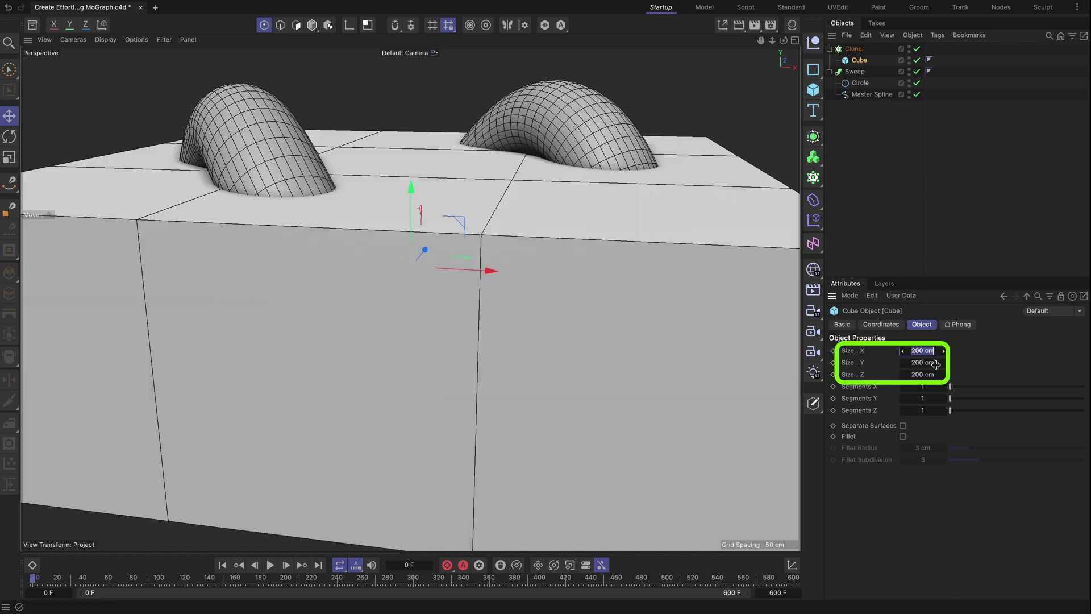
pyautogui.write('12')
pyautogui.press('Tab')
pyautogui.write('12')
pyautogui.press('Tab')
pyautogui.write('12')
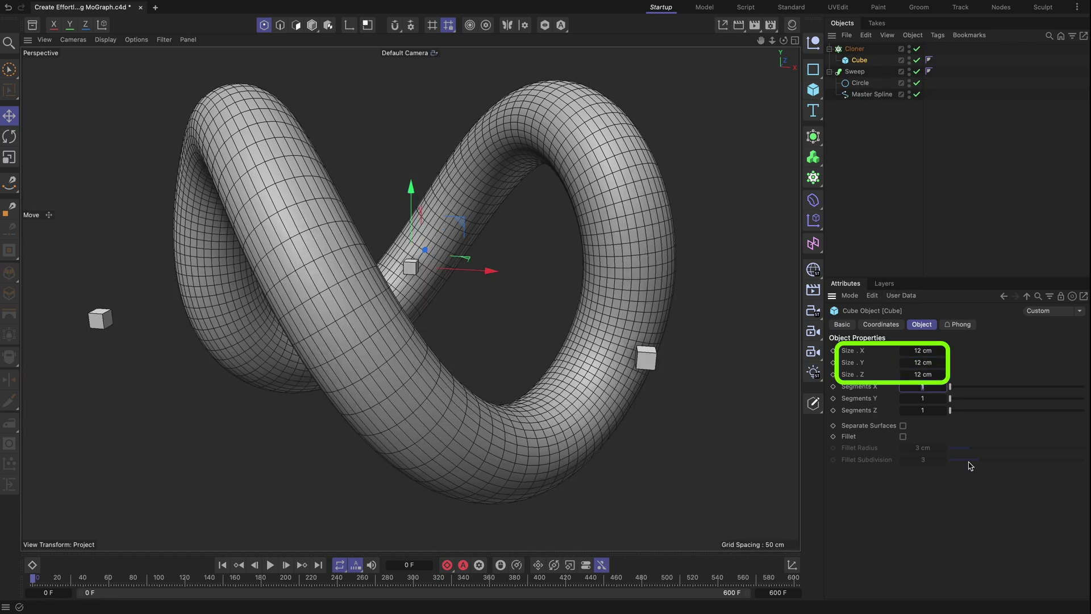
pyautogui.press('Tab')
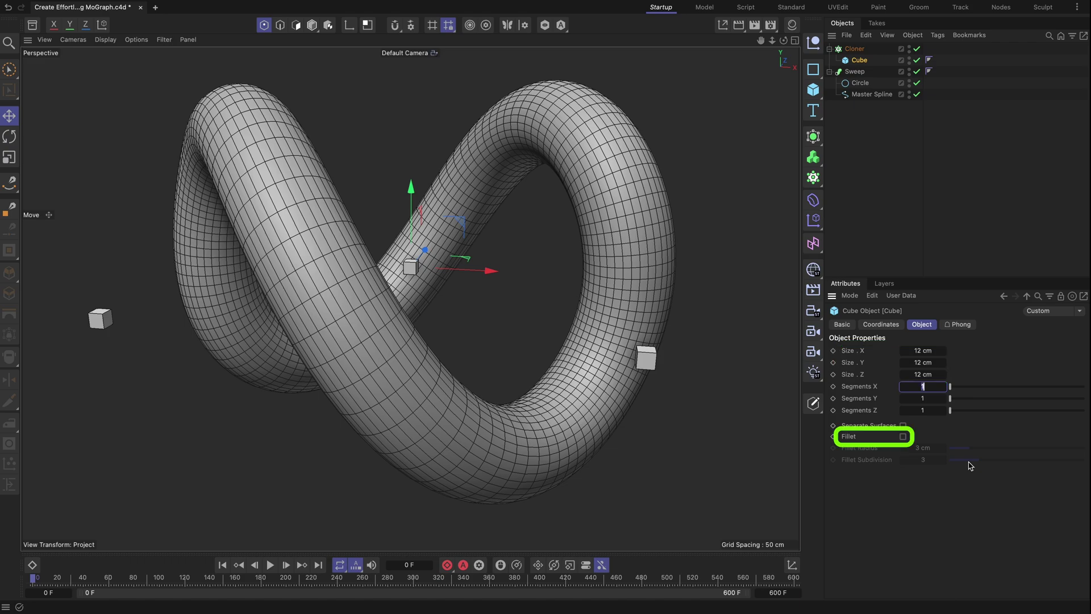
# Step: Enable the cube's Fillet with 1 cm radius and 2 subdivisions
pyautogui.click(904, 437)
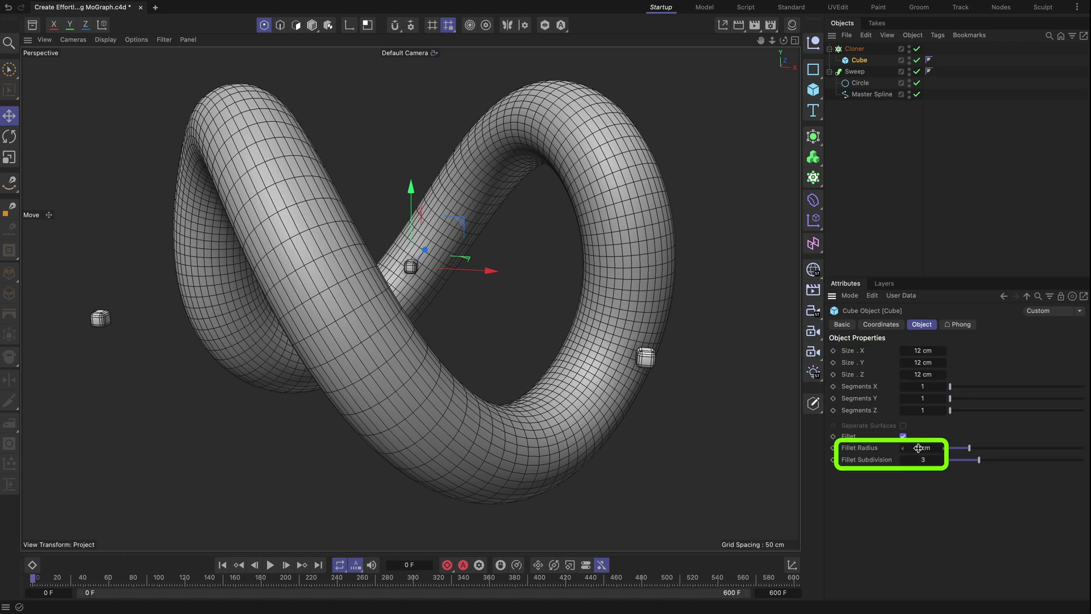
pyautogui.write('1')
pyautogui.press('Tab')
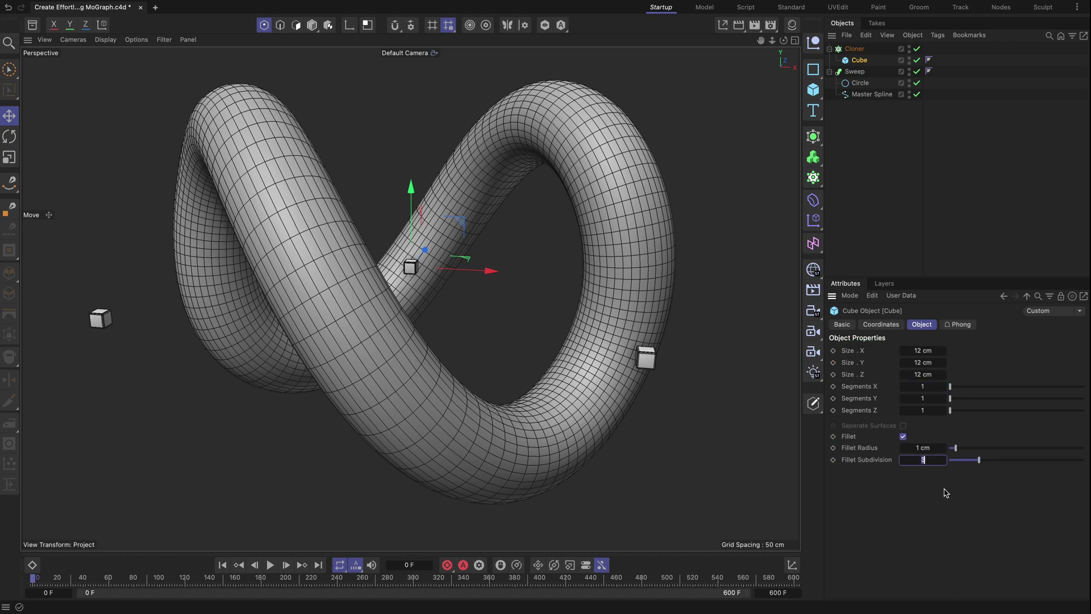
pyautogui.write('2')
pyautogui.press('Return')
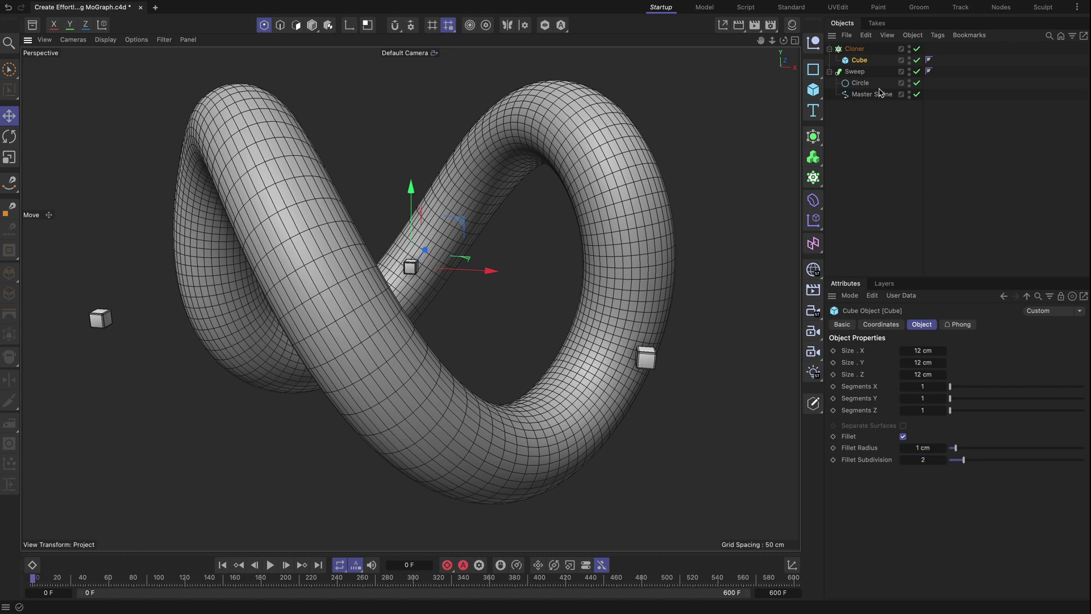
# Step: Set the Cloner to Object mode filling the Sweep, with 40, 35 and 40 clones per axis
pyautogui.click(855, 48)
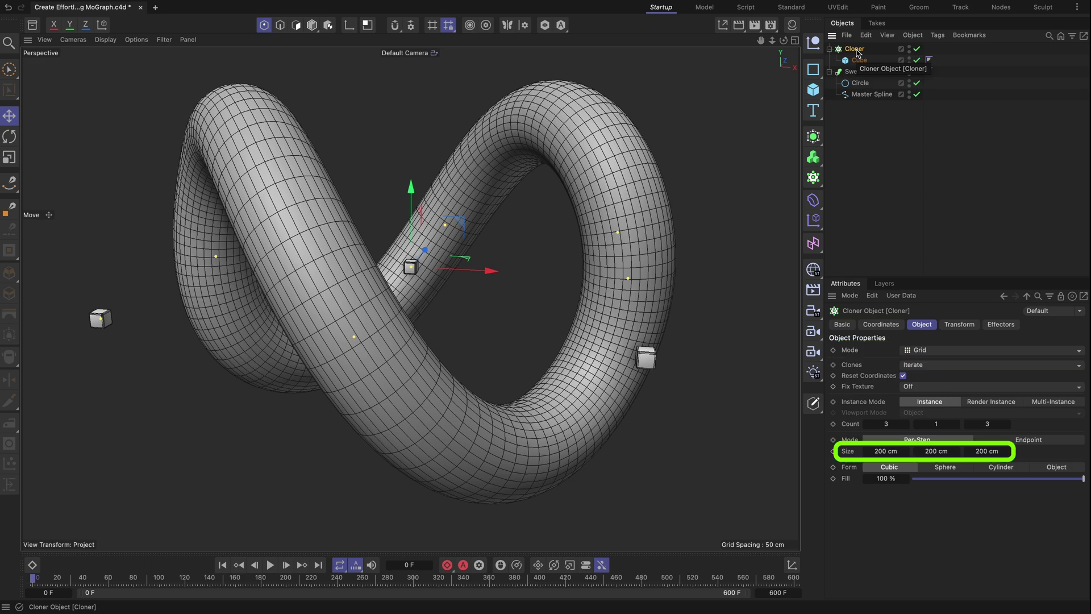
pyautogui.click(860, 60)
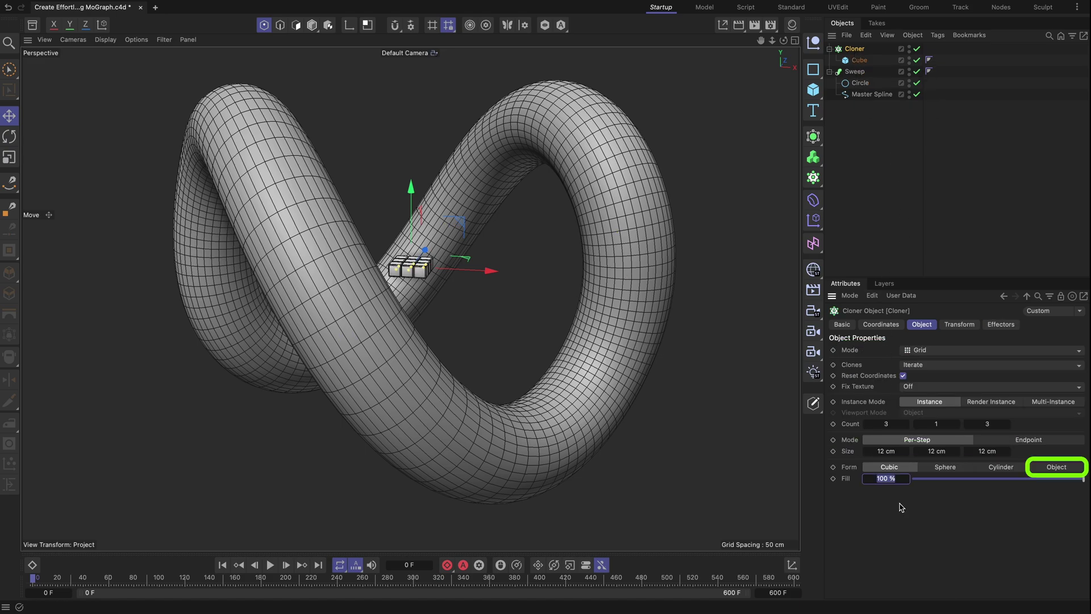
pyautogui.click(1057, 468)
pyautogui.write('40')
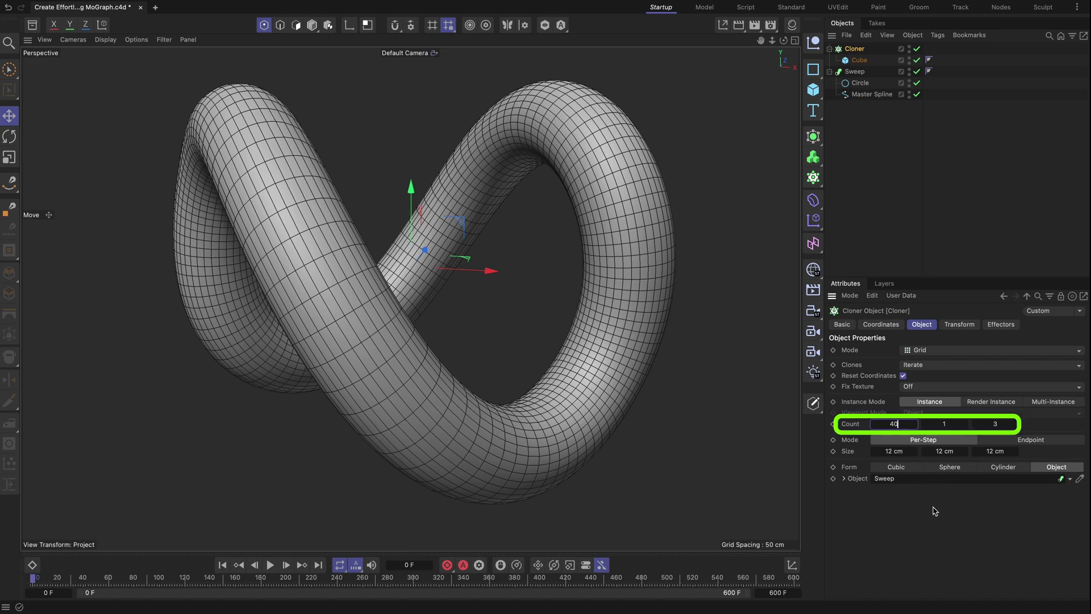
pyautogui.press('Tab')
pyautogui.write('35')
pyautogui.press('Tab')
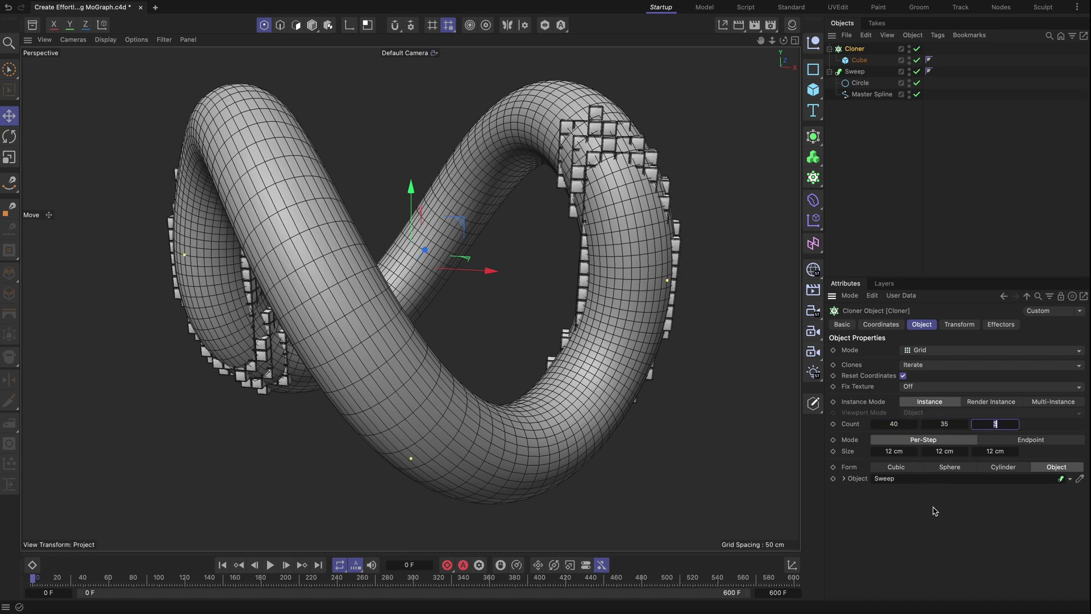
pyautogui.write('40')
pyautogui.press('Tab')
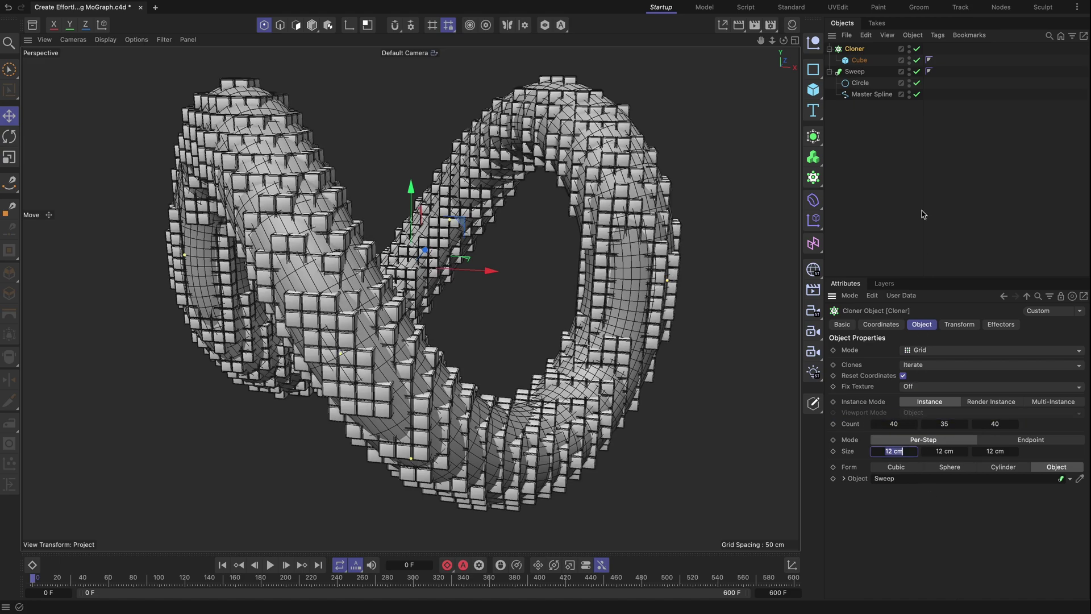
# Step: Hide the Sweep, add a Shader effector to the Cloner, and set its Scale to -1
pyautogui.click(910, 72)
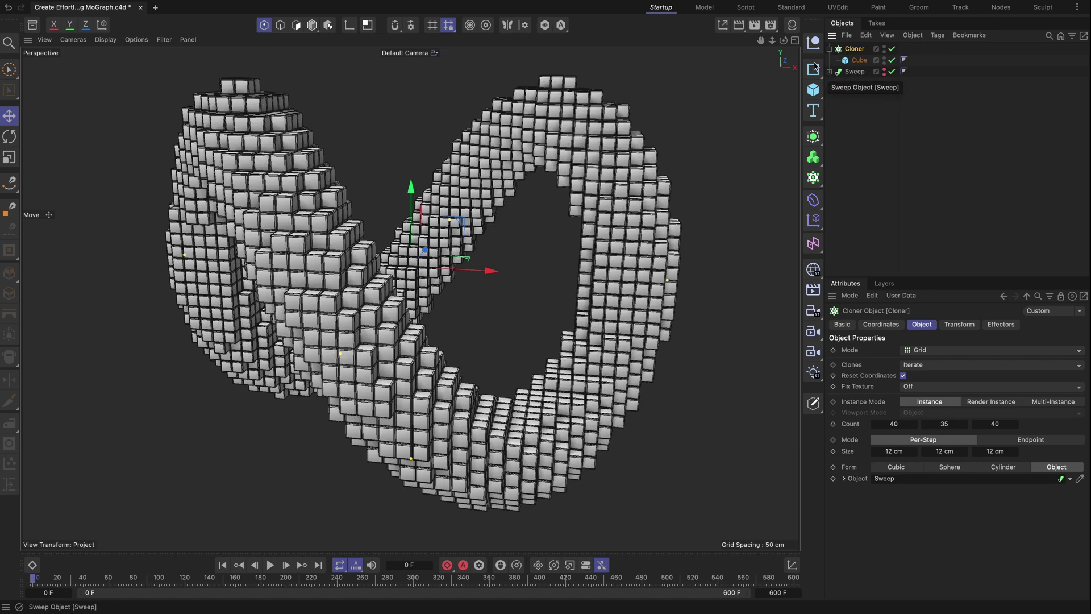
pyautogui.click(379, 7)
pyautogui.moveTo(390, 34)
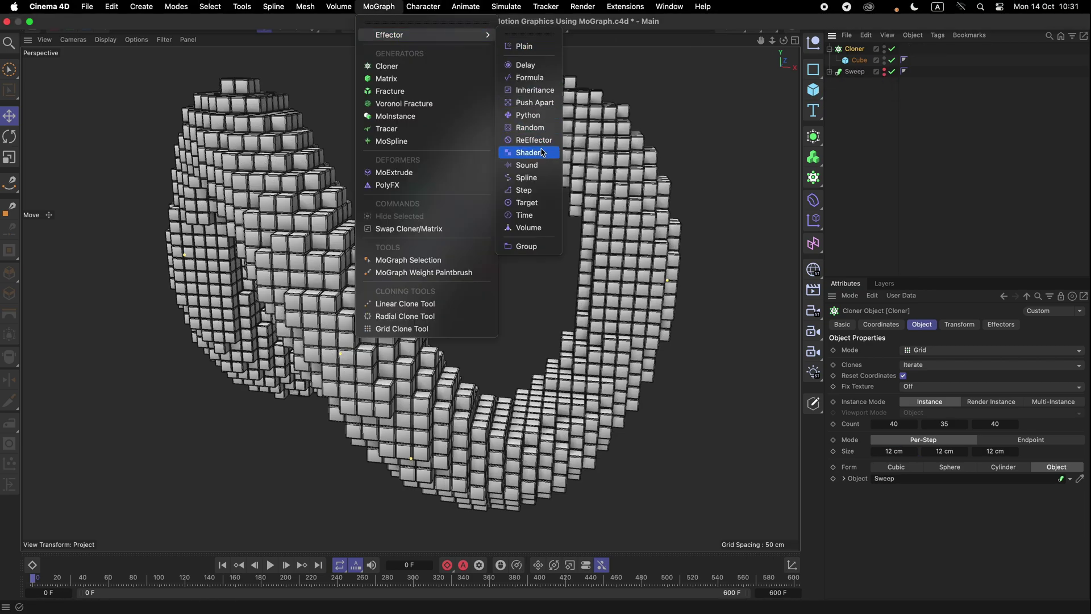
pyautogui.click(529, 152)
pyautogui.click(855, 60)
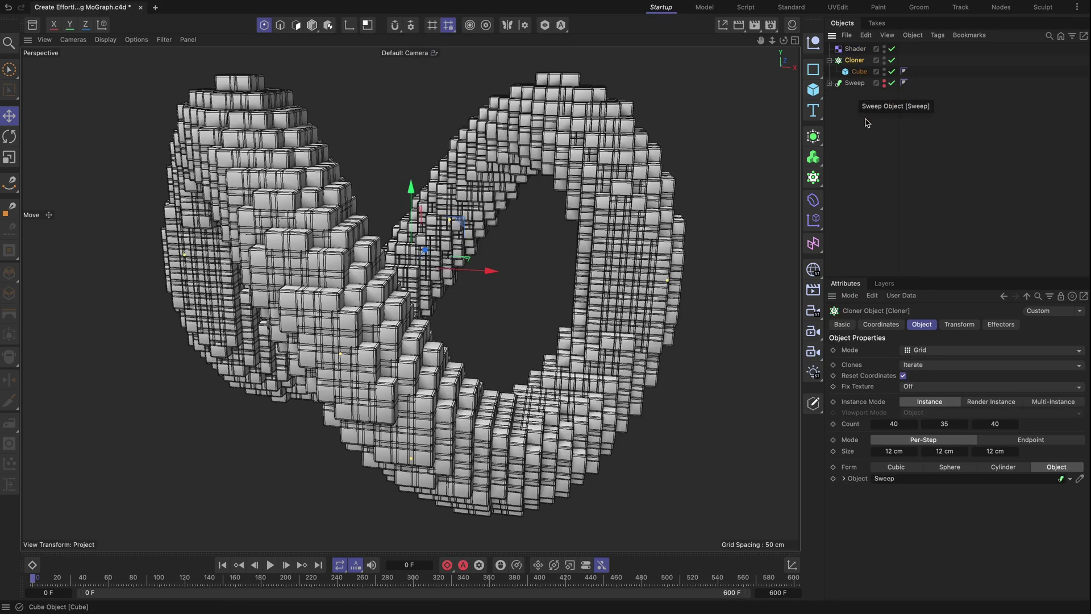
pyautogui.click(1001, 324)
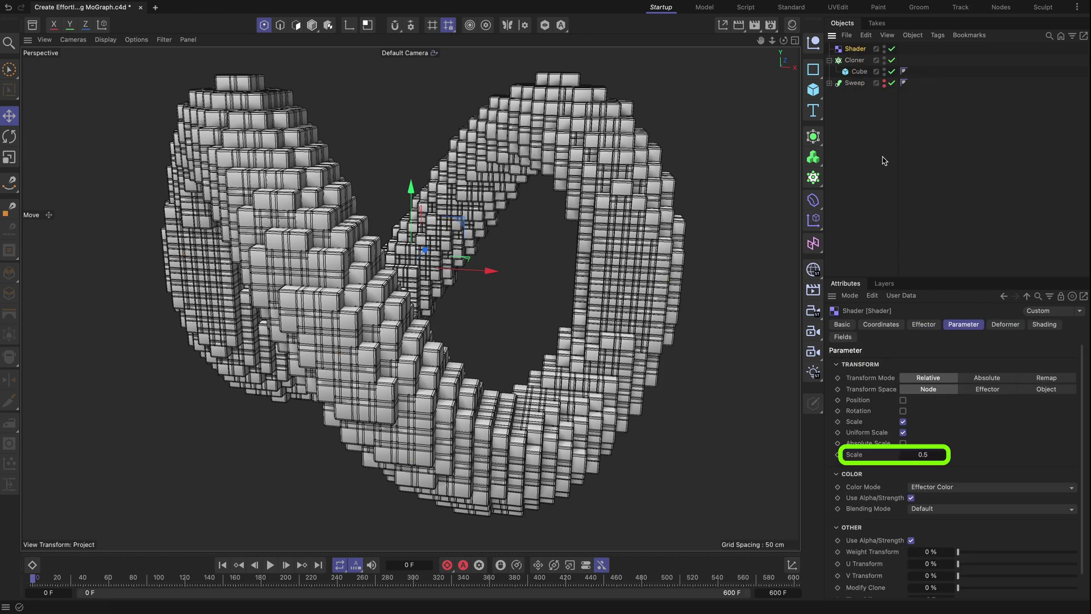
pyautogui.doubleClick(926, 453)
pyautogui.write('-1')
pyautogui.press('Return')
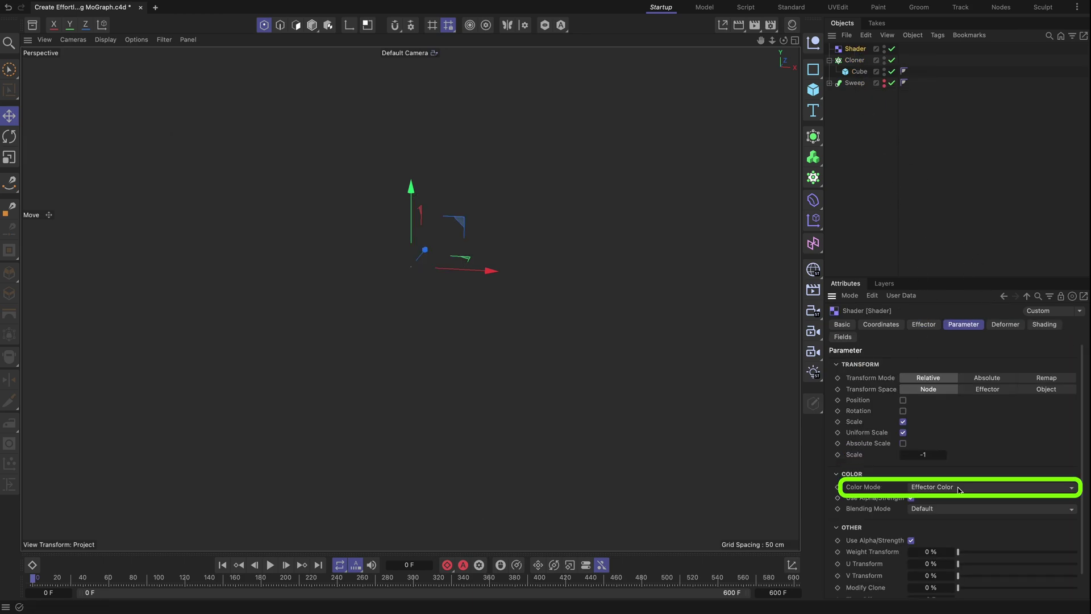
# Step: Set the effector's Color Mode to Custom with a fully saturated blue (hue ~218°)
pyautogui.click(961, 487)
pyautogui.click(953, 526)
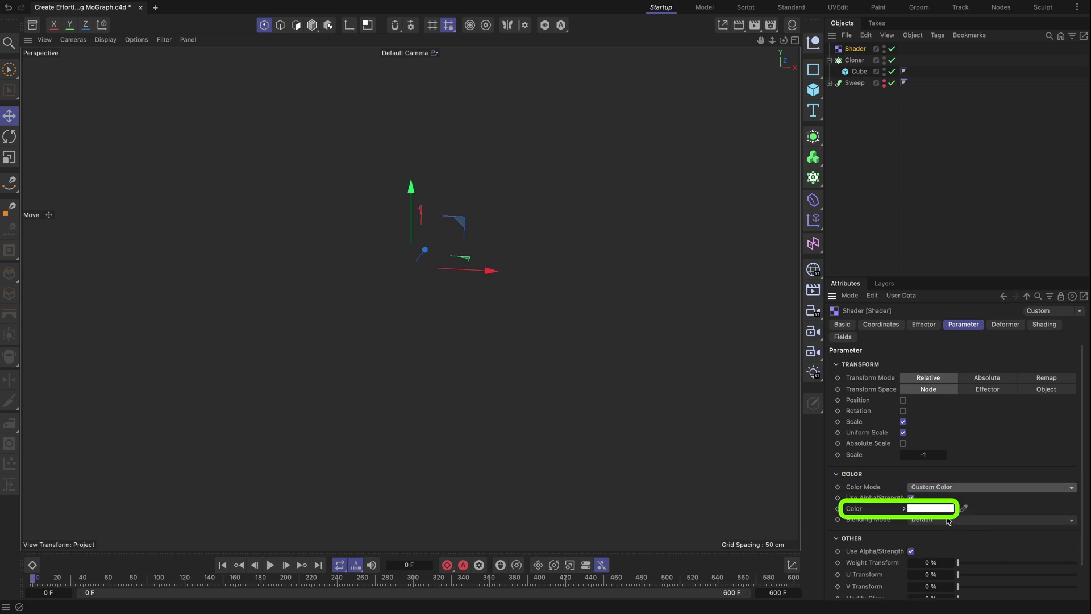
pyautogui.click(932, 508)
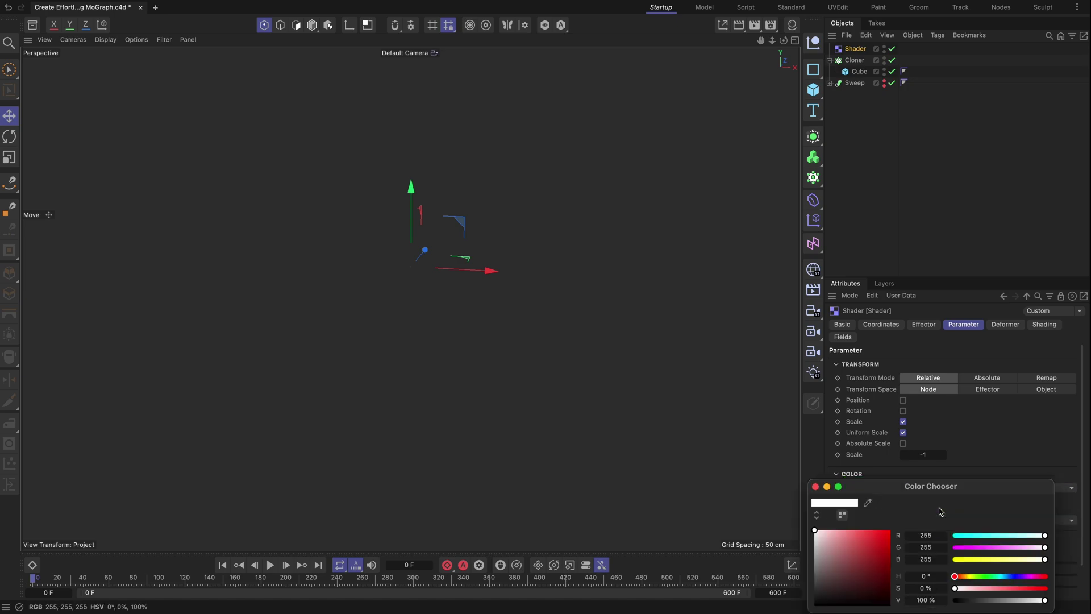
pyautogui.click(1007, 581)
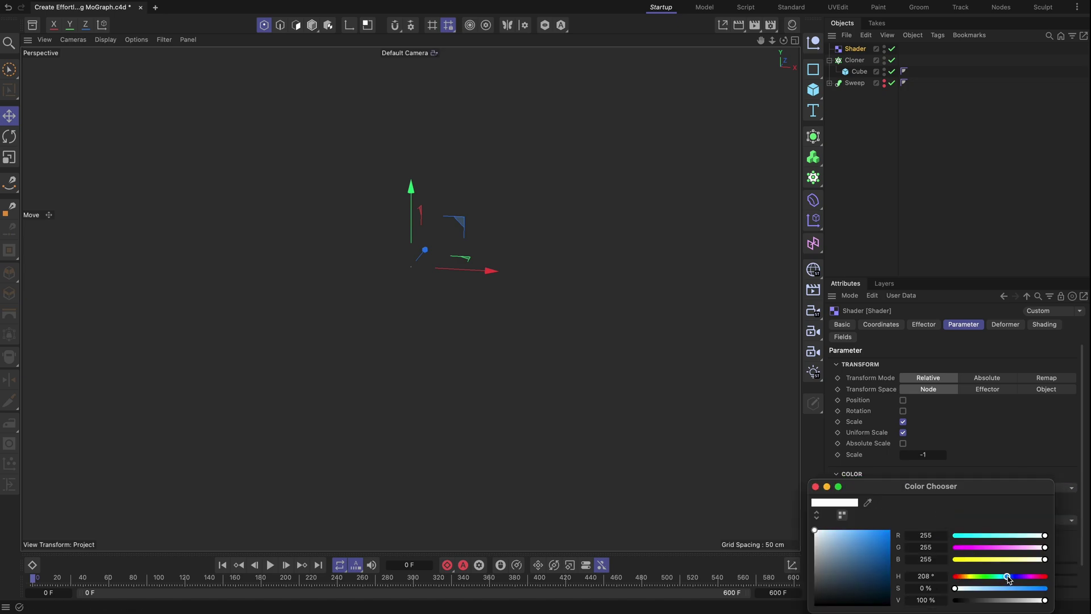
pyautogui.moveTo(1008, 579); pyautogui.dragTo(1012, 578)
pyautogui.moveTo(882, 536); pyautogui.dragTo(892, 531)
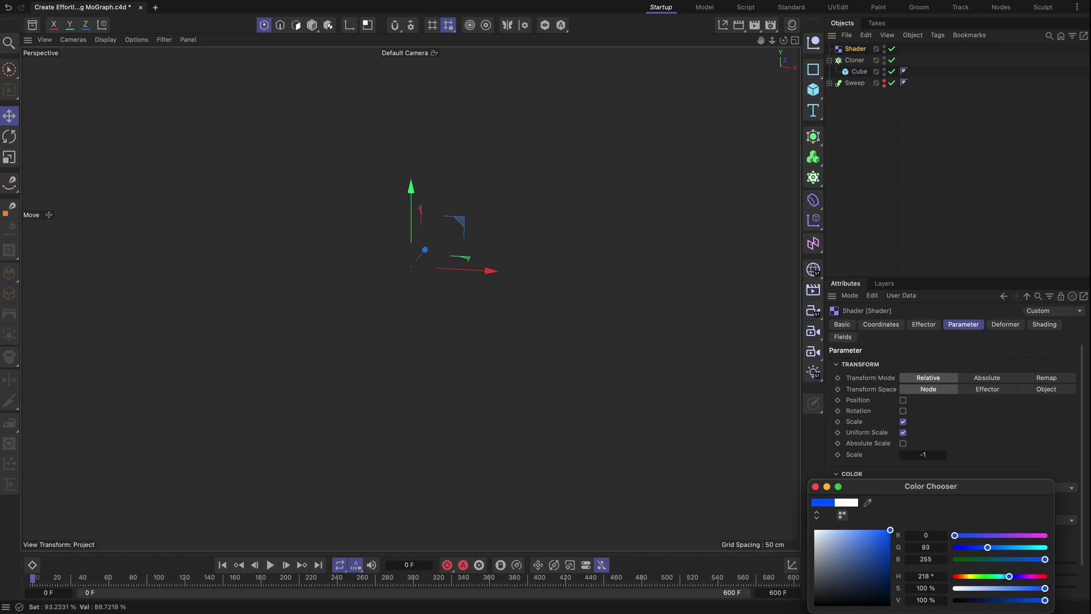
pyautogui.click(984, 463)
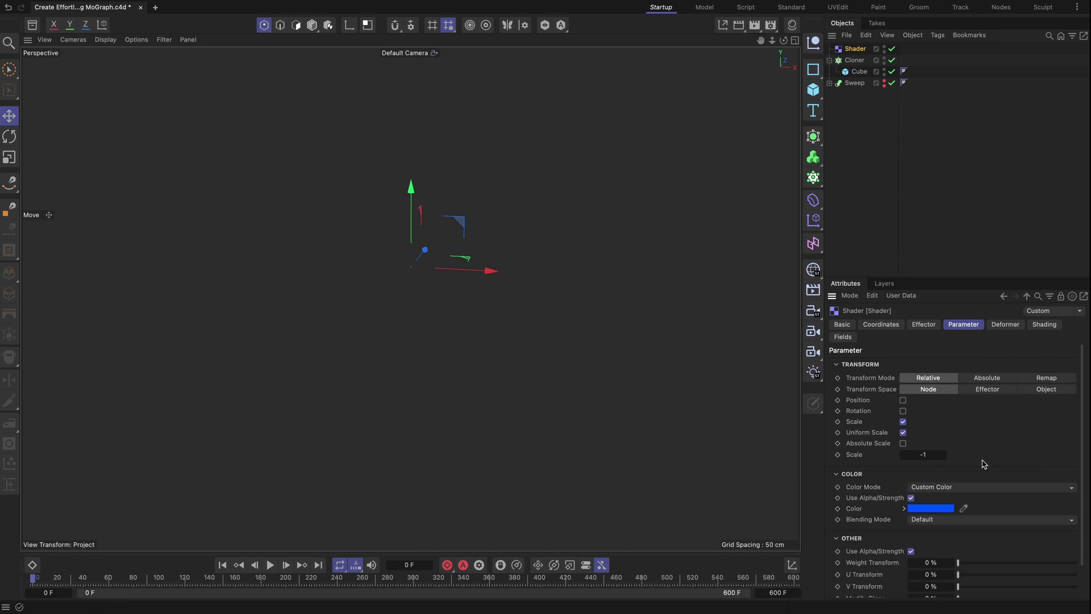
# Step: Load a Noise shader into the effector's Shading and enable Time Dependent
pyautogui.click(1047, 325)
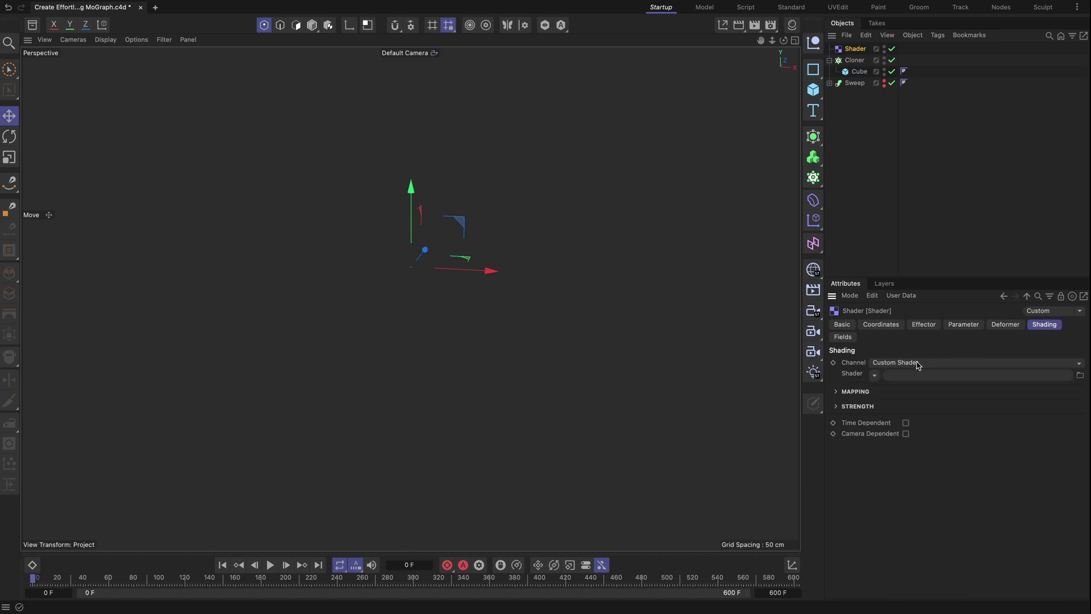
pyautogui.click(875, 375)
pyautogui.click(888, 212)
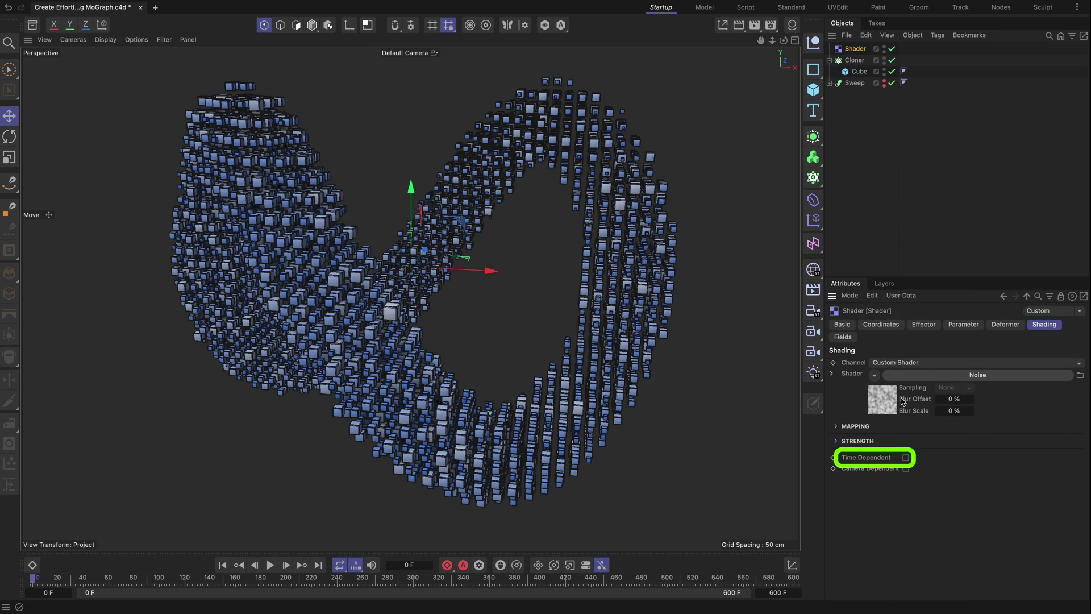
pyautogui.click(906, 458)
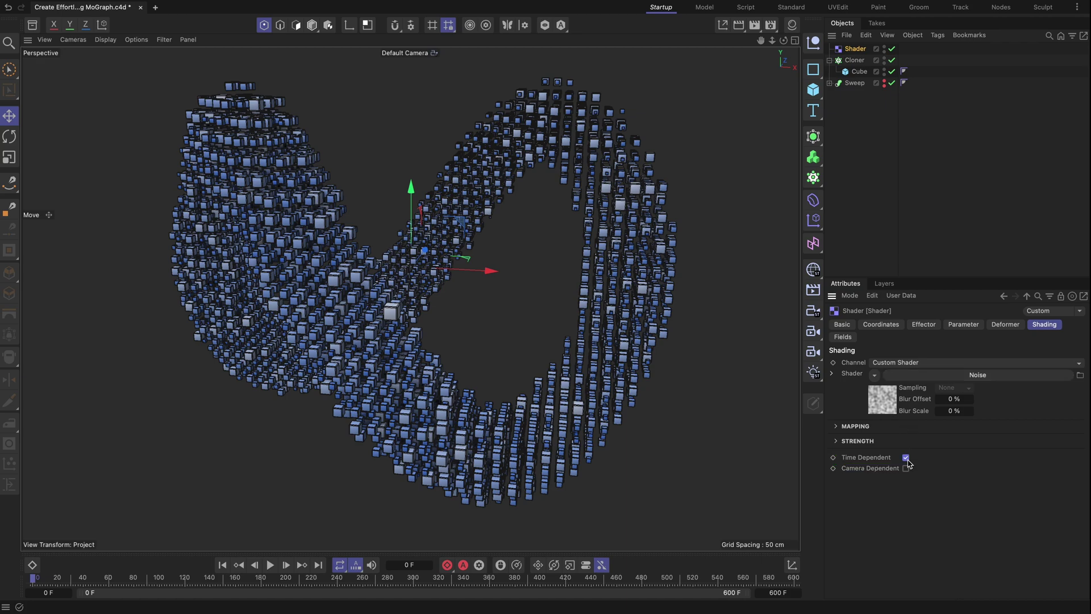
# Step: Set the Noise to 700% Global Scale, 0.4 Animation Speed and 60% Contrast, then preview playback
pyautogui.click(884, 401)
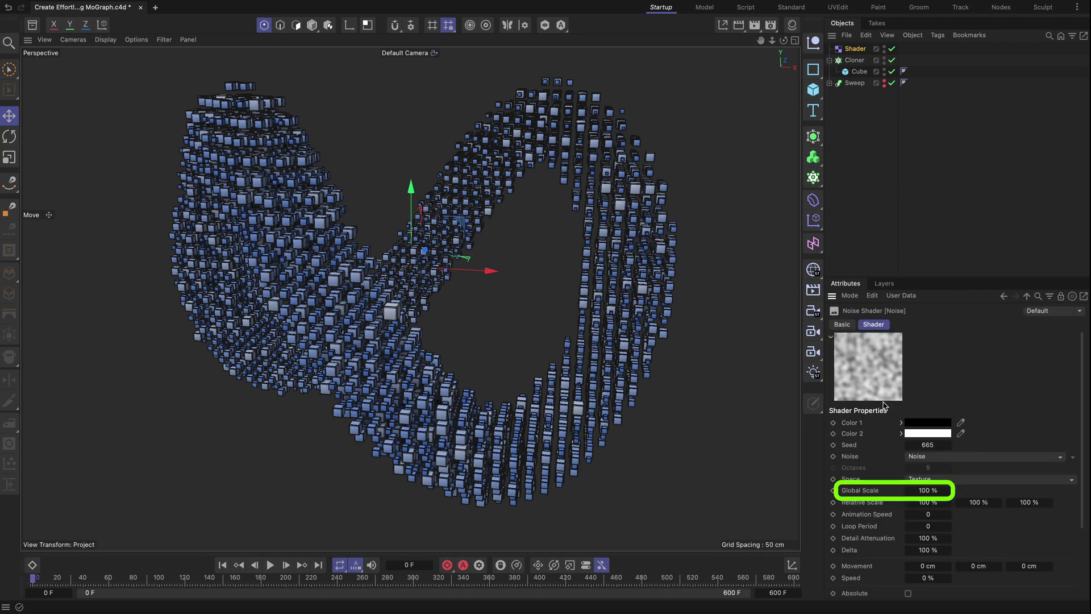
pyautogui.doubleClick(928, 490)
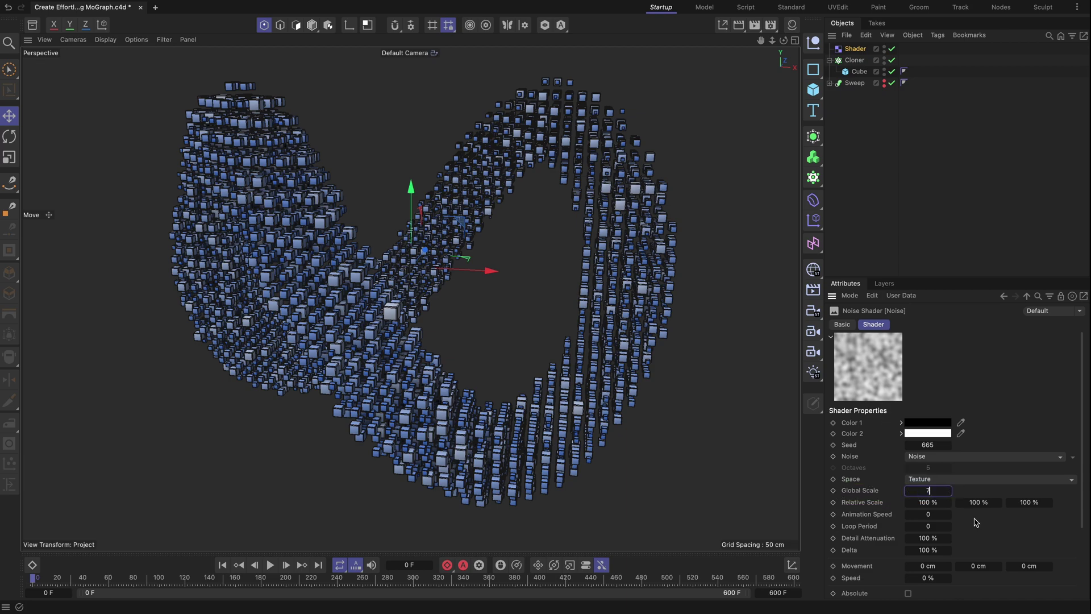
pyautogui.write('700')
pyautogui.press('Return')
pyautogui.doubleClick(929, 514)
pyautogui.write('.4')
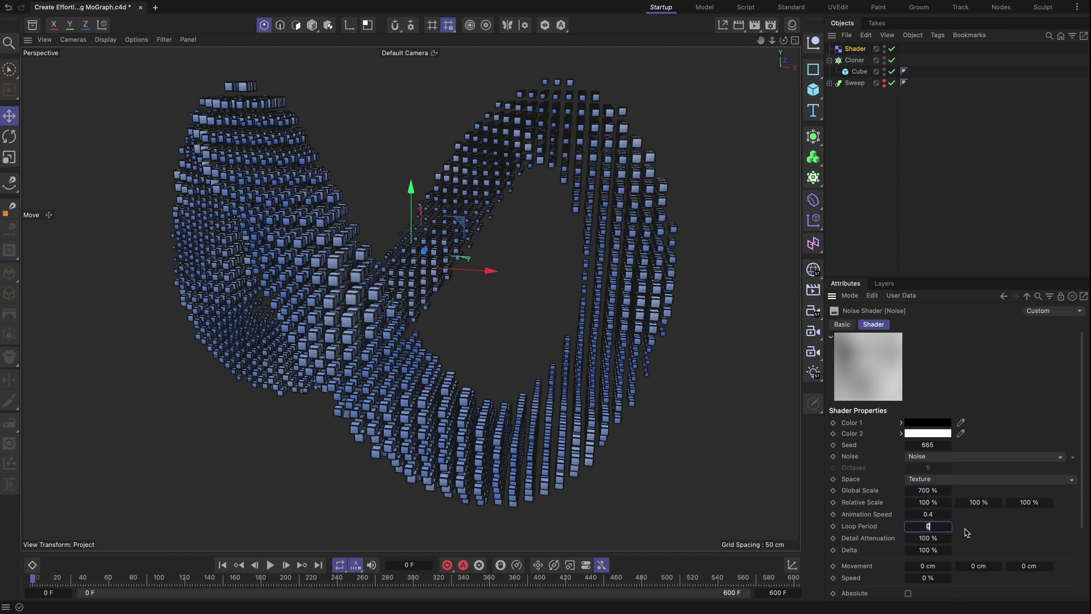
pyautogui.scroll(-3, 966, 532)
pyautogui.write('60')
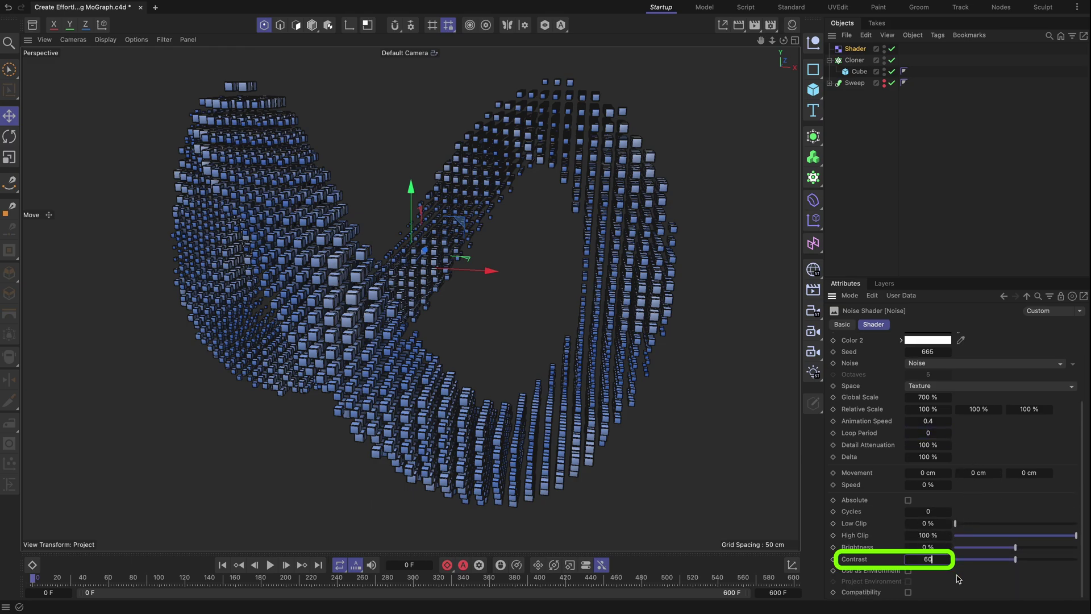
pyautogui.press('Return')
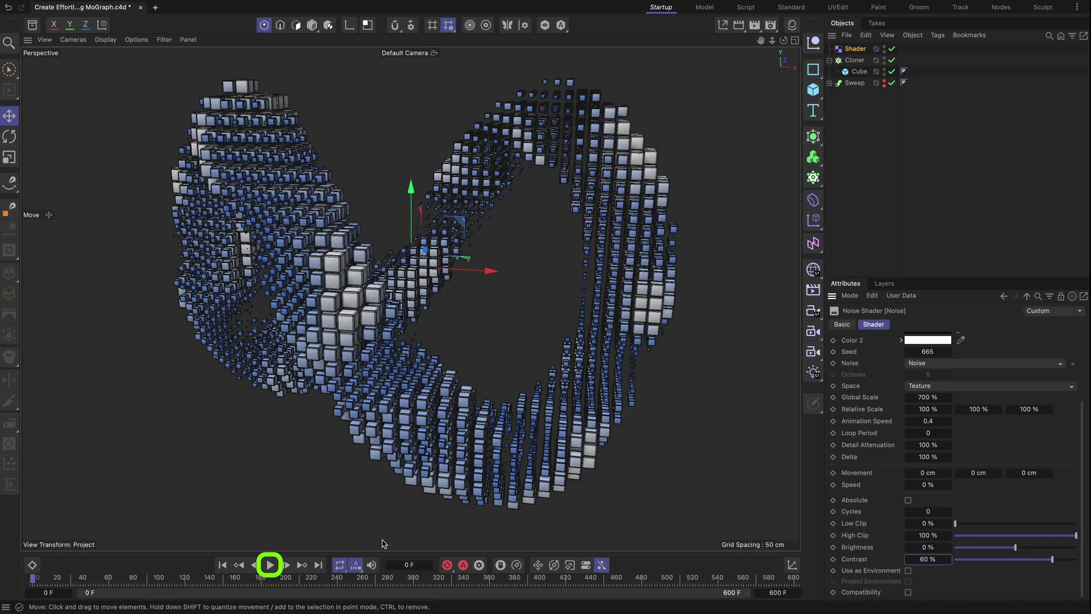
pyautogui.click(269, 564)
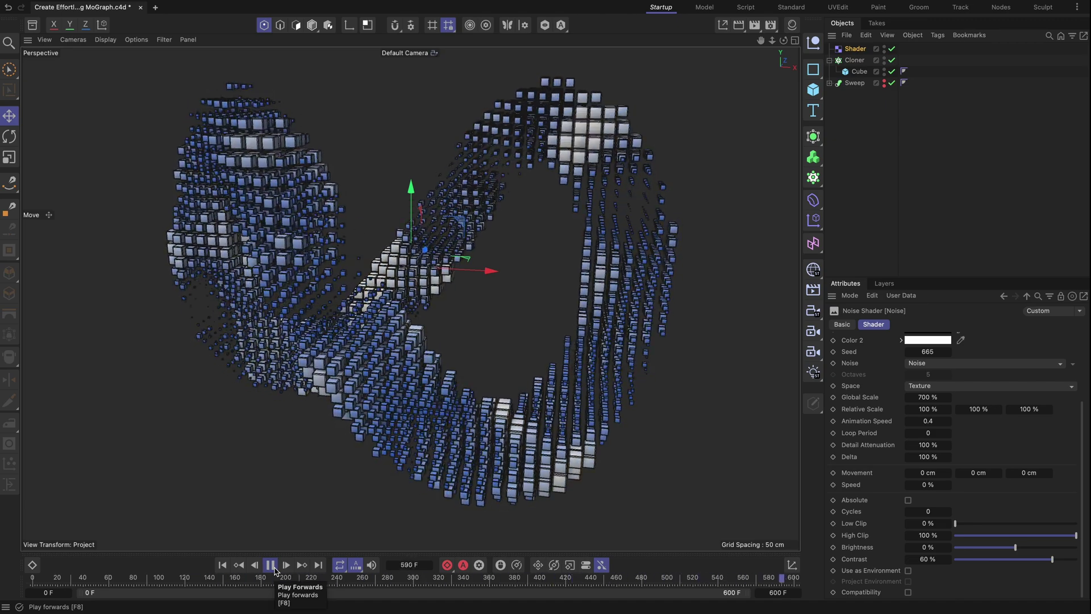
pyautogui.click(270, 564)
# Step: Add a 230 cm Spherical Field to the Shader effector and select it
pyautogui.click(1027, 296)
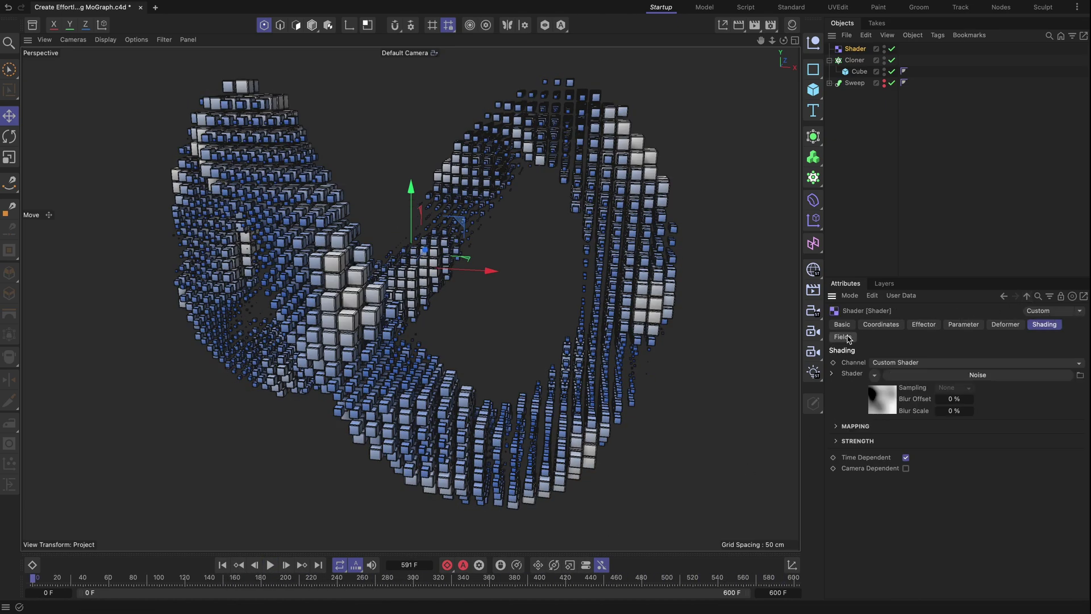
pyautogui.click(842, 336)
pyautogui.click(854, 437)
pyautogui.click(904, 467)
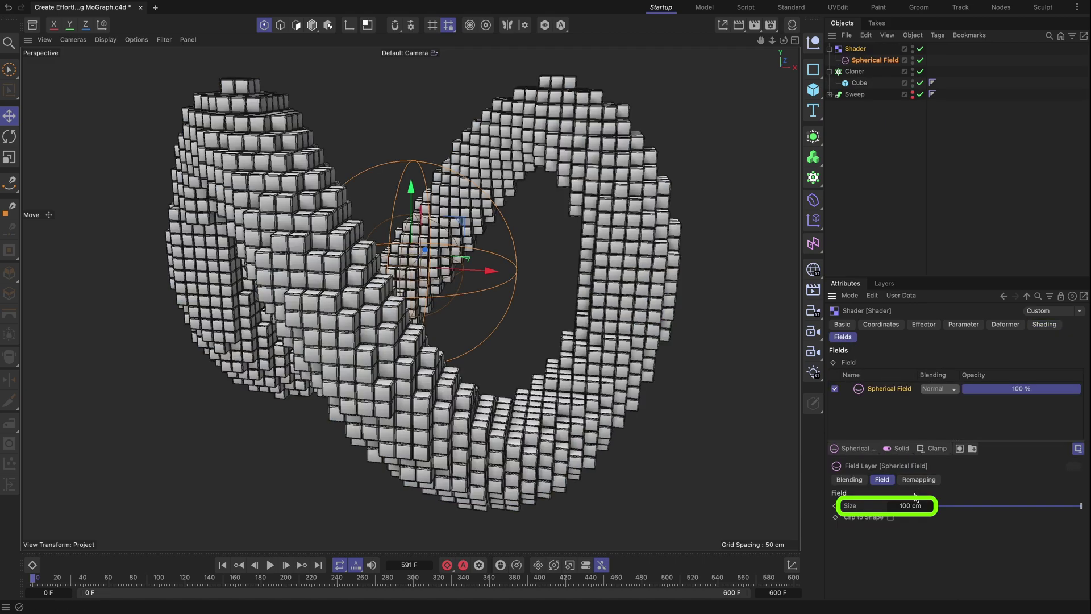
pyautogui.doubleClick(911, 505)
pyautogui.write('230')
pyautogui.press('Return')
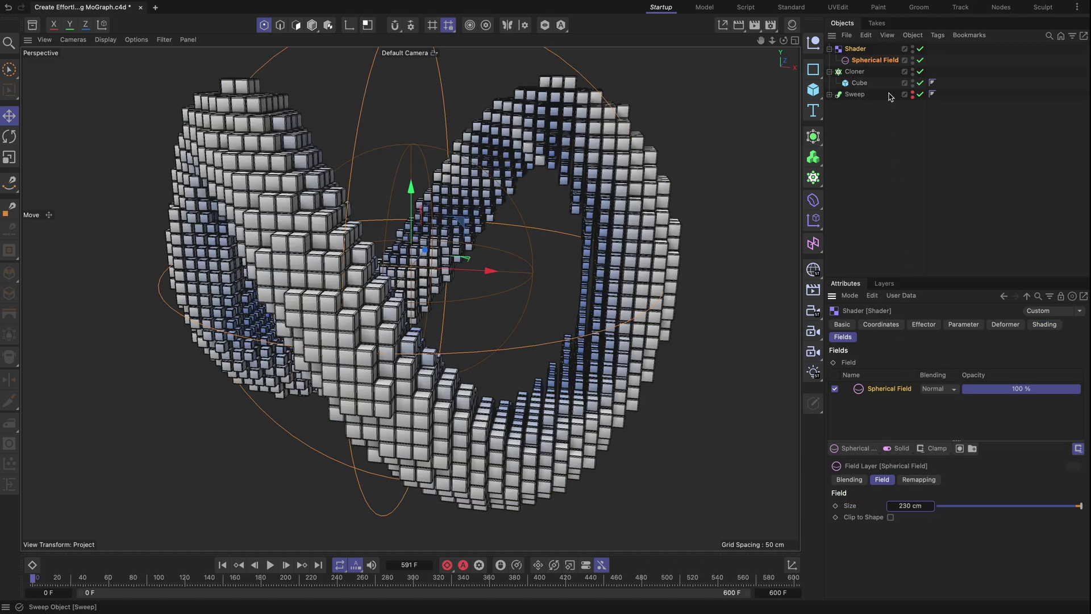
pyautogui.click(874, 60)
pyautogui.click(937, 34)
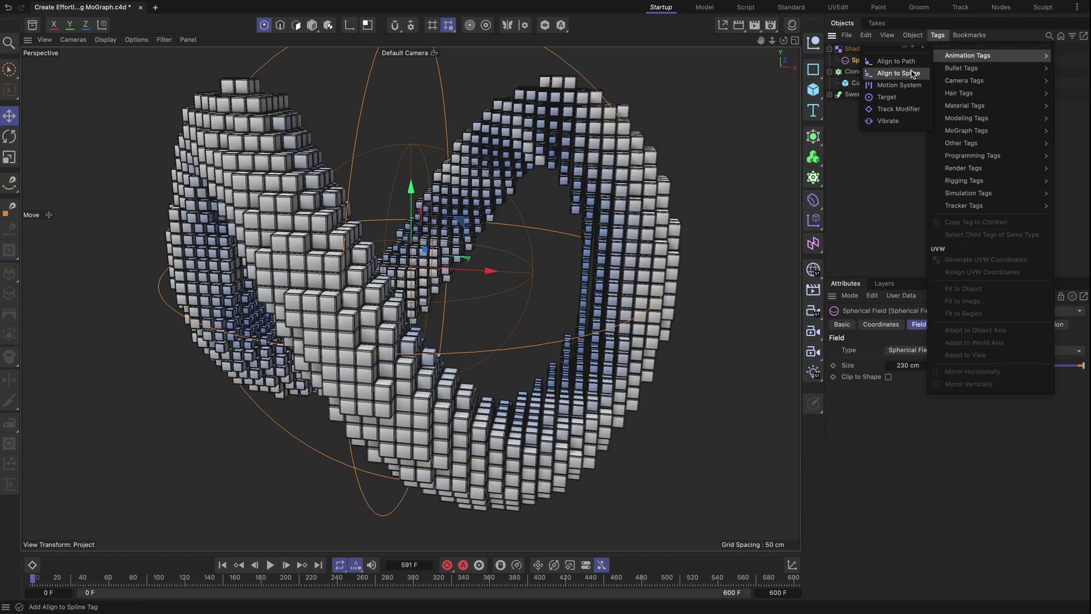
# Step: Align the Spherical Field to the Master Spline, keying Position 0% at frame 0, 200% at 600
pyautogui.click(904, 73)
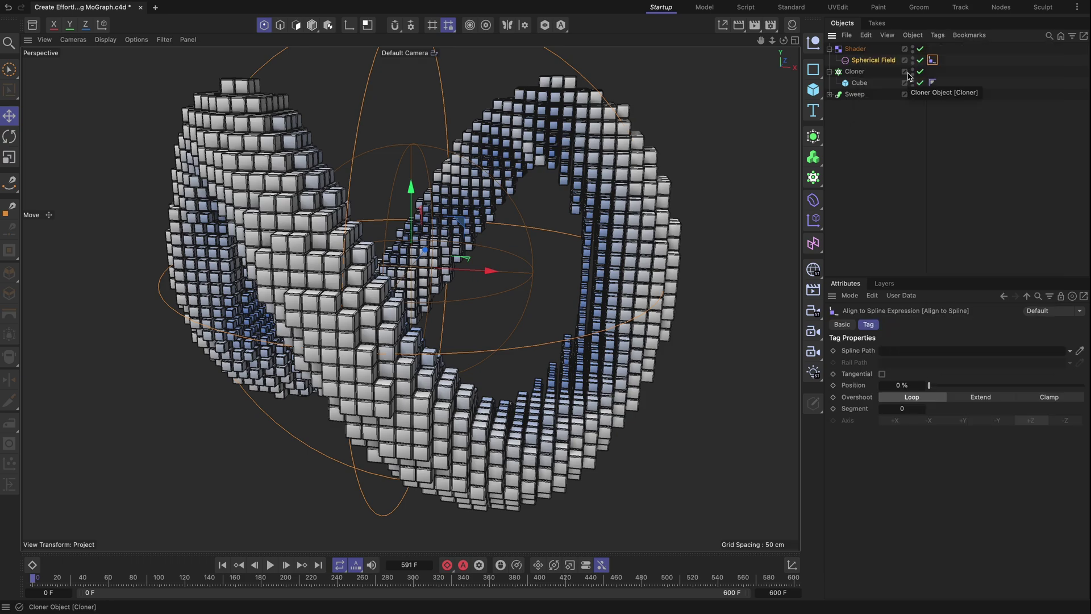
pyautogui.click(839, 95)
pyautogui.moveTo(872, 117); pyautogui.dragTo(905, 350)
pyautogui.moveTo(936, 386)
pyautogui.mouseDown()
pyautogui.moveTo(1049, 390)
pyautogui.moveTo(933, 387)
pyautogui.mouseUp()
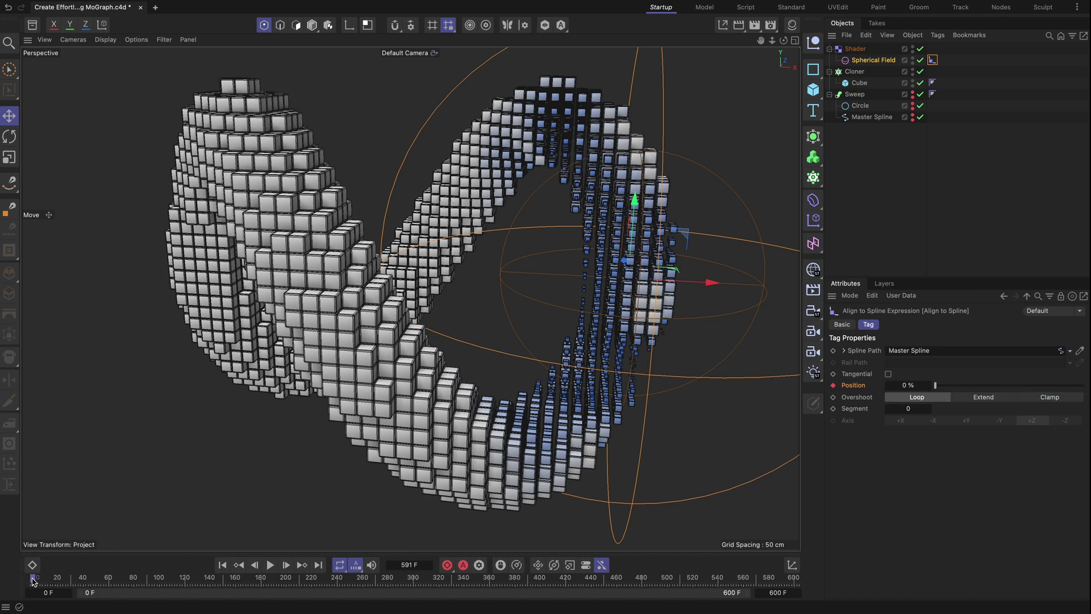
pyautogui.moveTo(34, 579)
pyautogui.mouseDown()
pyautogui.moveTo(761, 578)
pyautogui.moveTo(798, 591)
pyautogui.mouseUp()
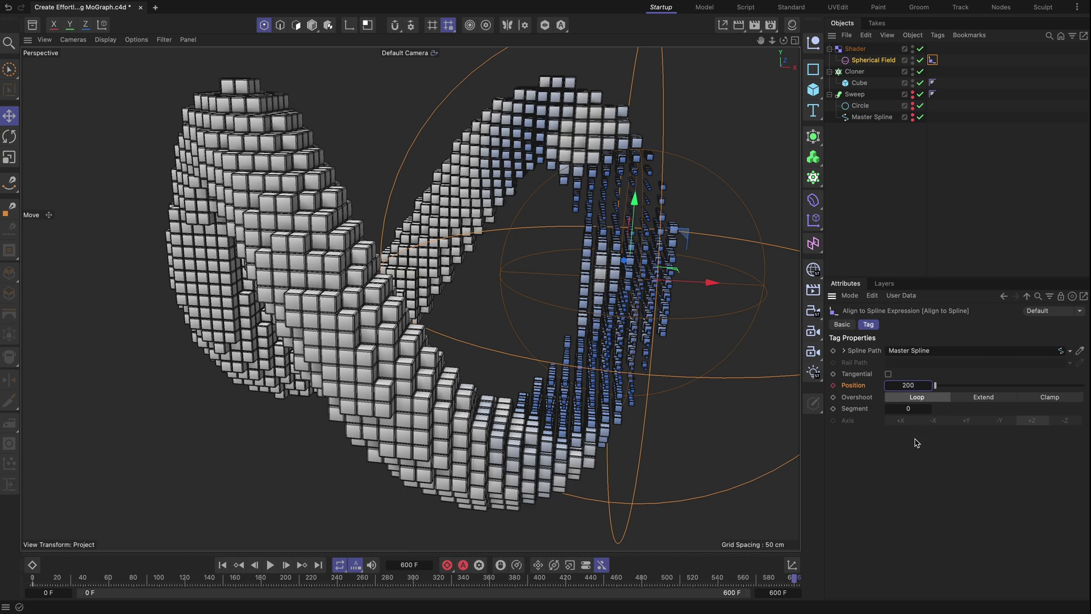
pyautogui.press('Tab')
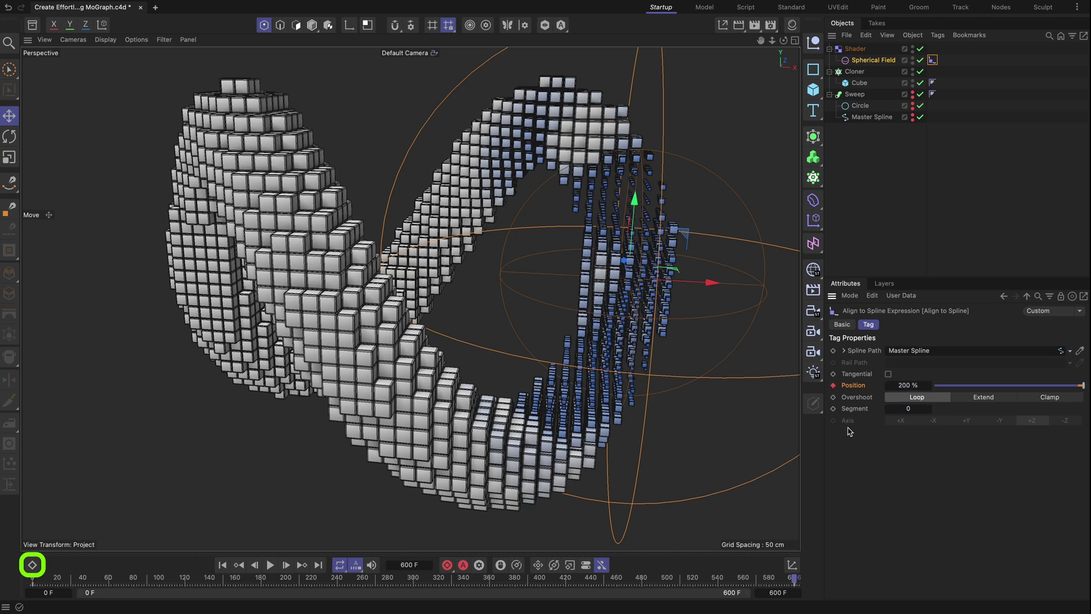
# Step: Make the field's Position keyframes Linear in the Timeline, then play the animation
pyautogui.click(33, 564)
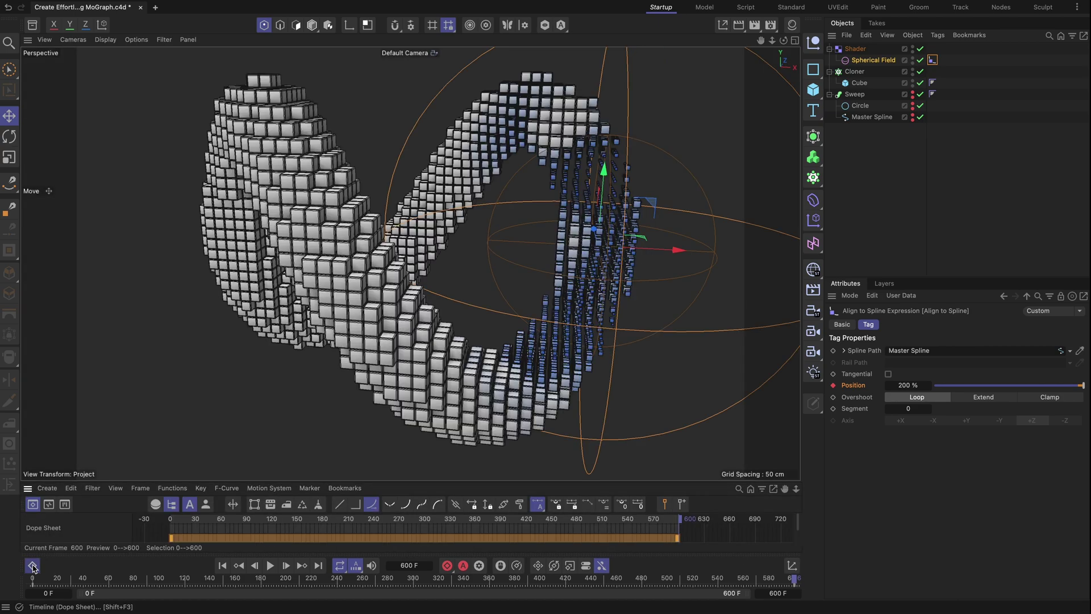
pyautogui.click(341, 505)
pyautogui.click(32, 565)
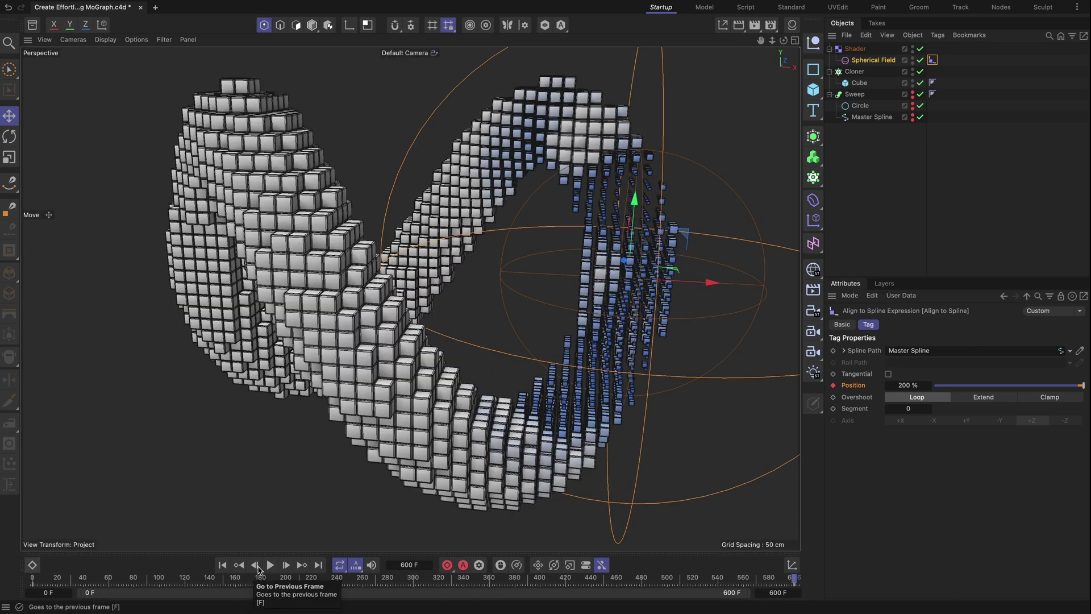
pyautogui.click(270, 565)
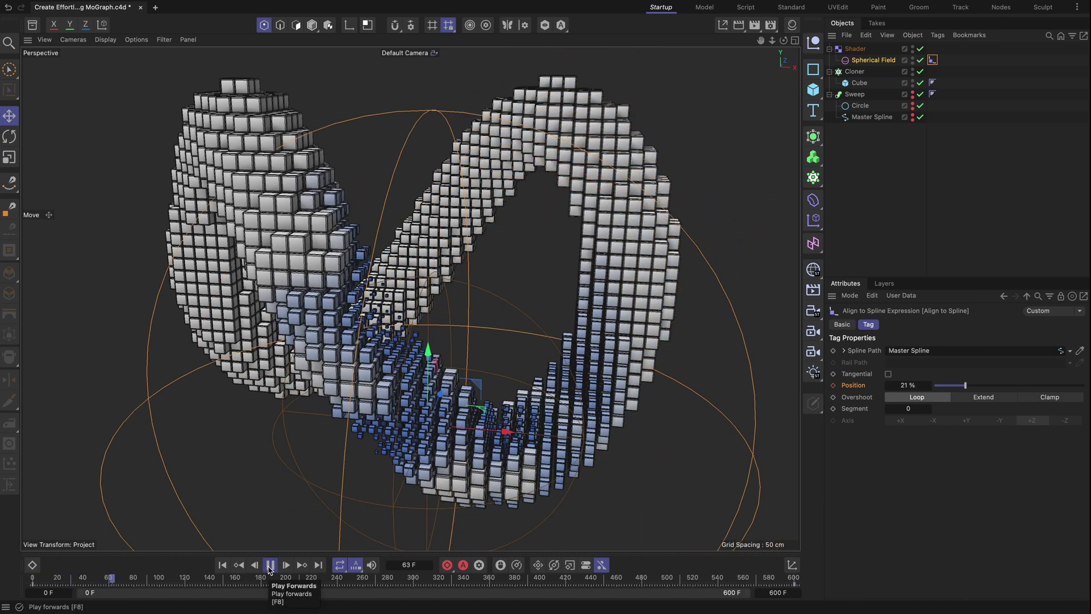